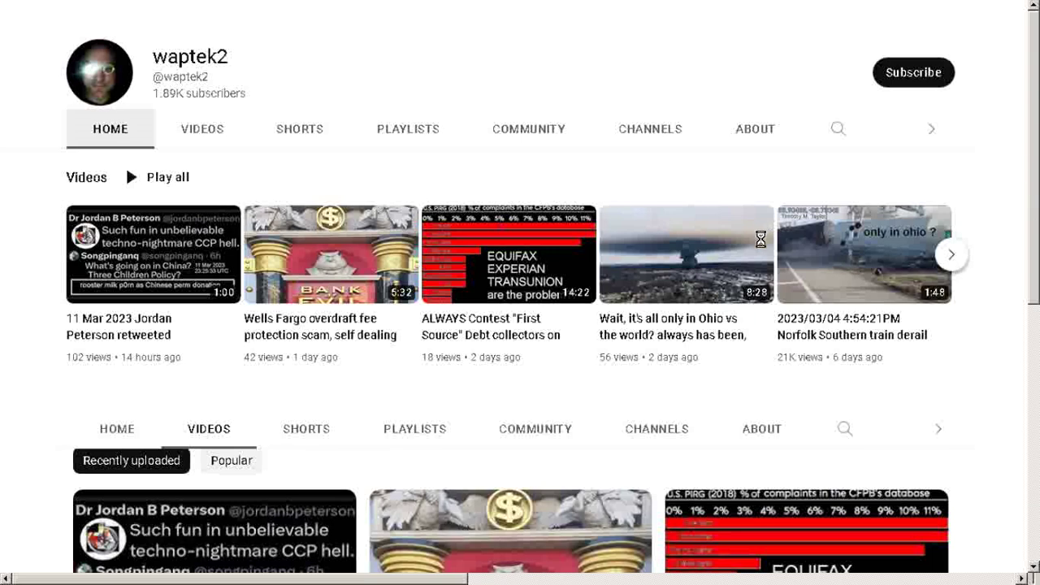
Step: Scroll down and back up the waptek2 Videos grid of ten narrow thumbnails per row
left_click_drag(1032, 157, 1037, 371)
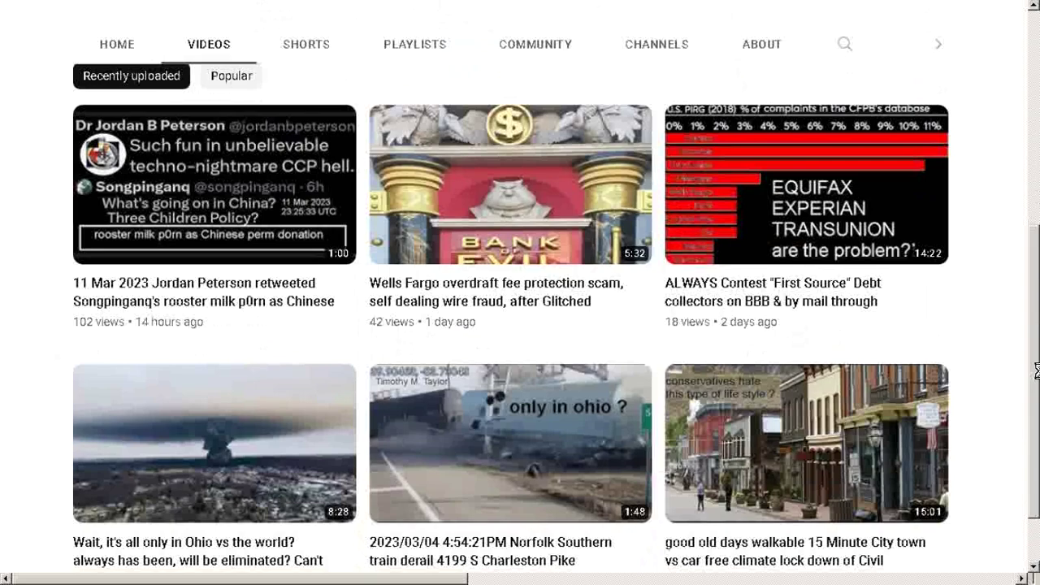
left_click_drag(1036, 371, 1032, 438)
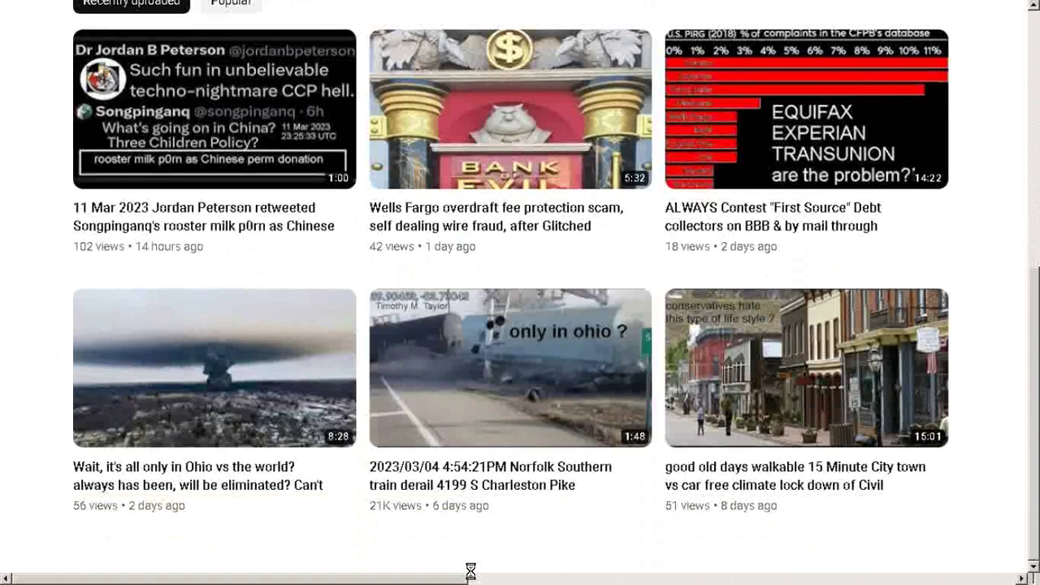
left_click_drag(458, 576, 1015, 573)
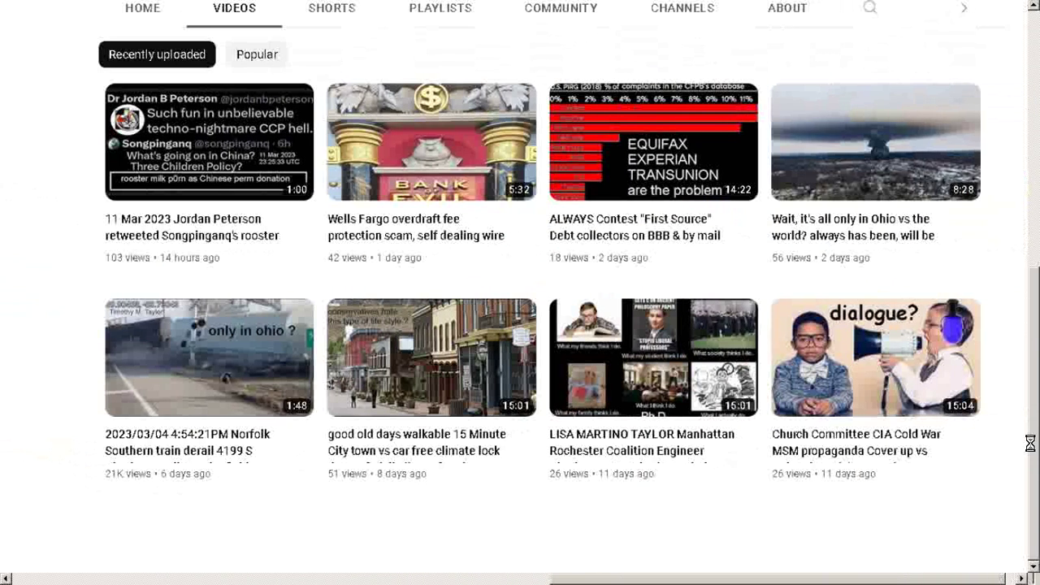
left_click_drag(1030, 442, 1028, 147)
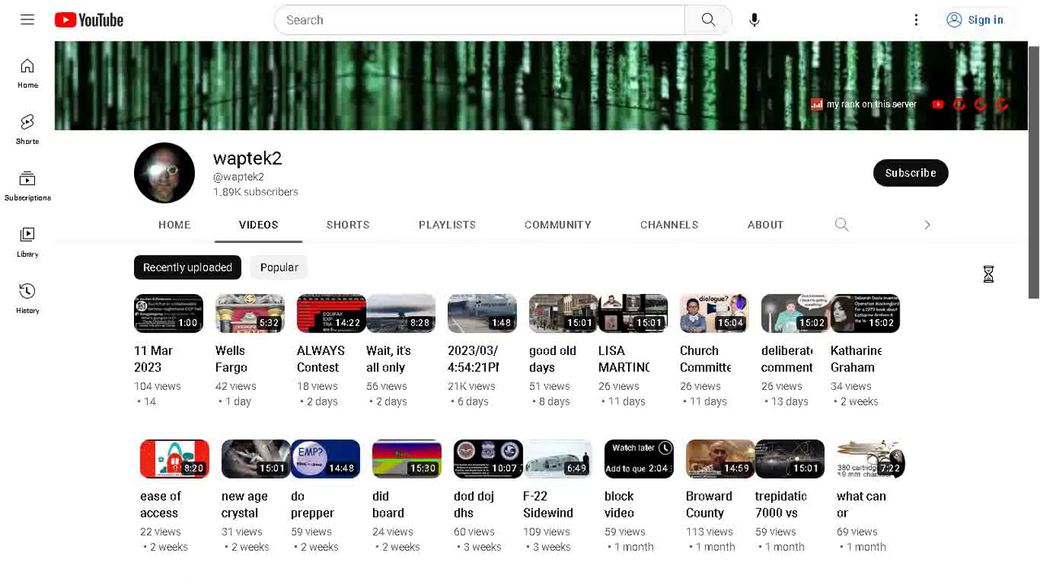
Step: Exit full screen and set both Row Fixer sliders, videos per row and icon hiding, to 6
key("F11")
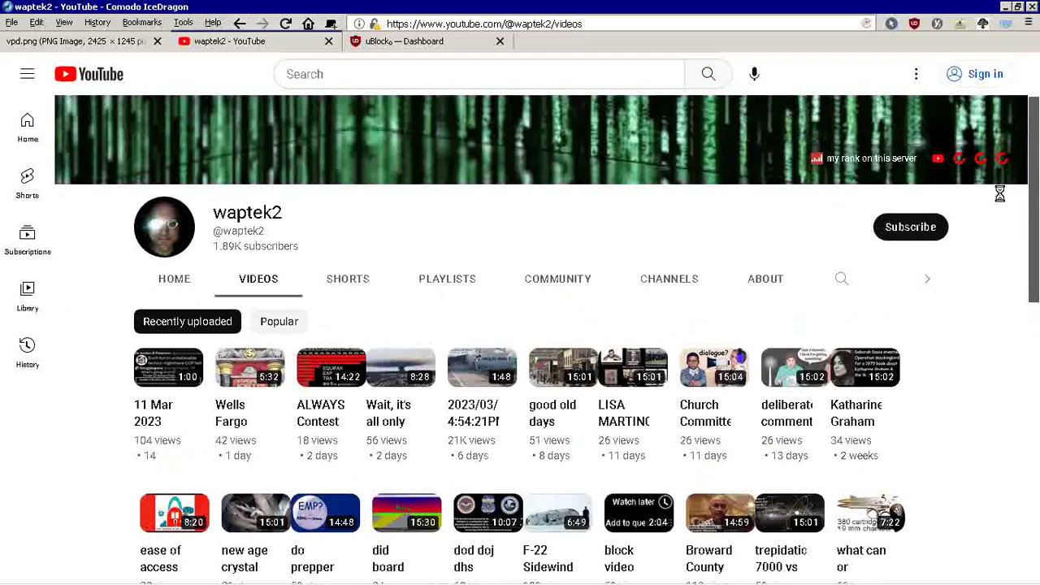
left_click(1005, 22)
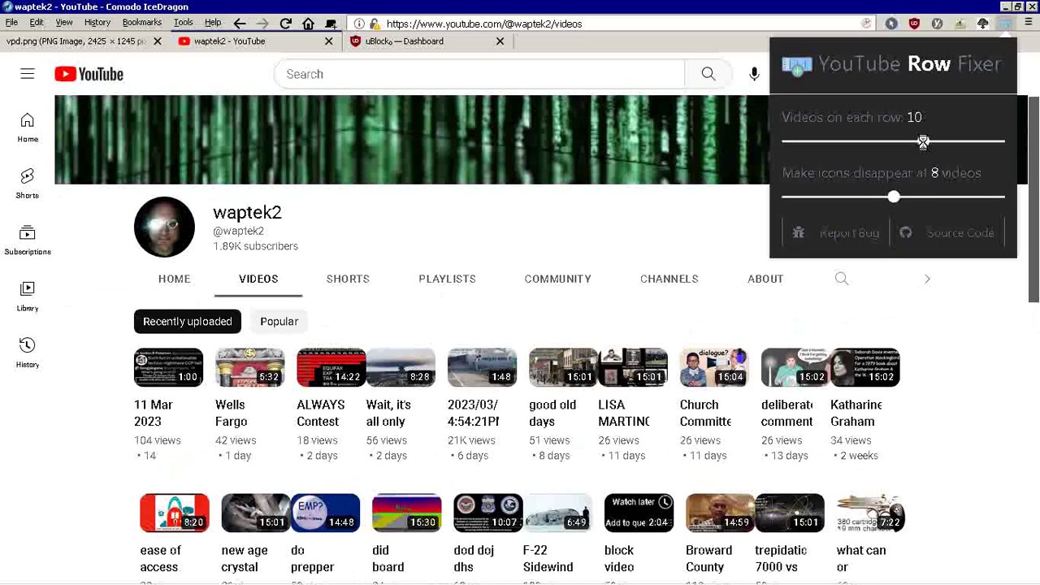
left_click_drag(922, 140, 859, 137)
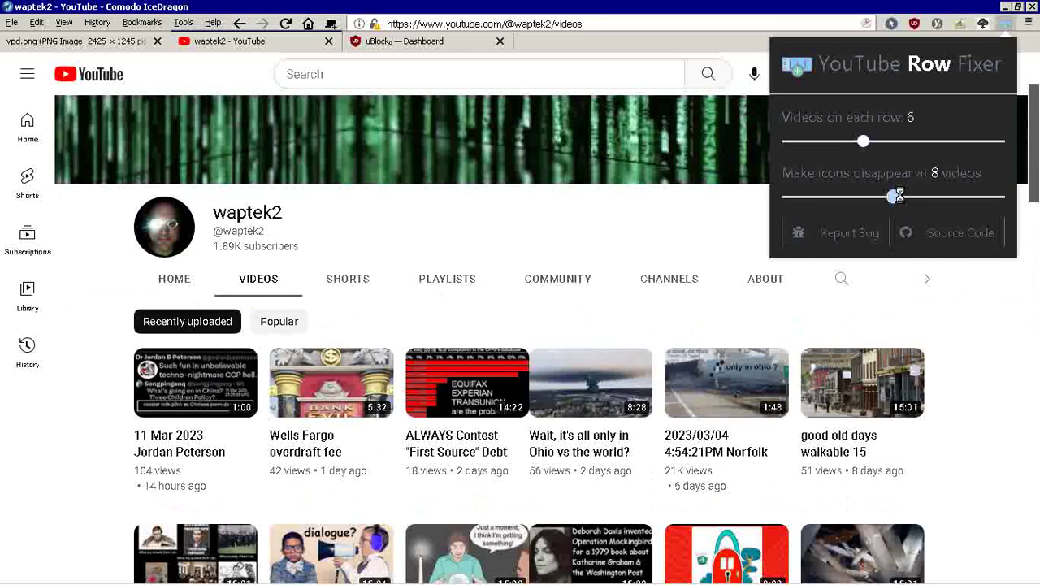
left_click_drag(889, 195, 862, 196)
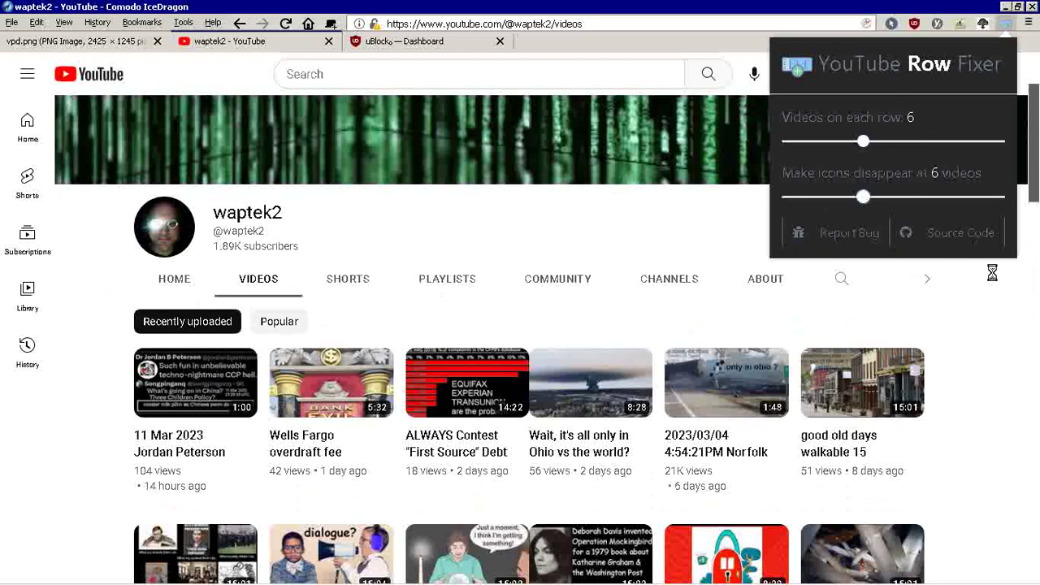
left_click(650, 230)
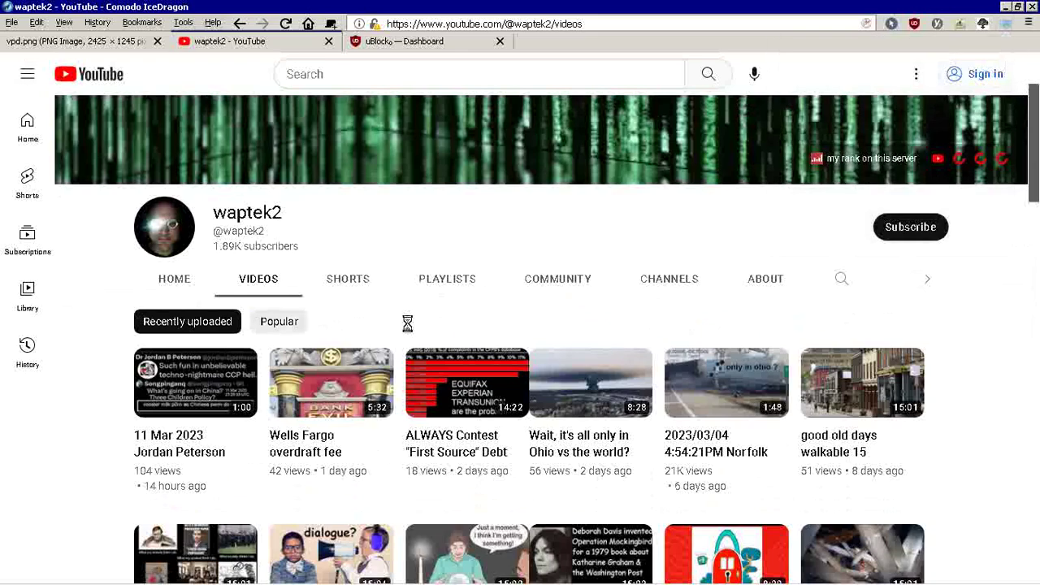
left_click_drag(1029, 155, 1036, 258)
scroll(1037, 259, "down", 4)
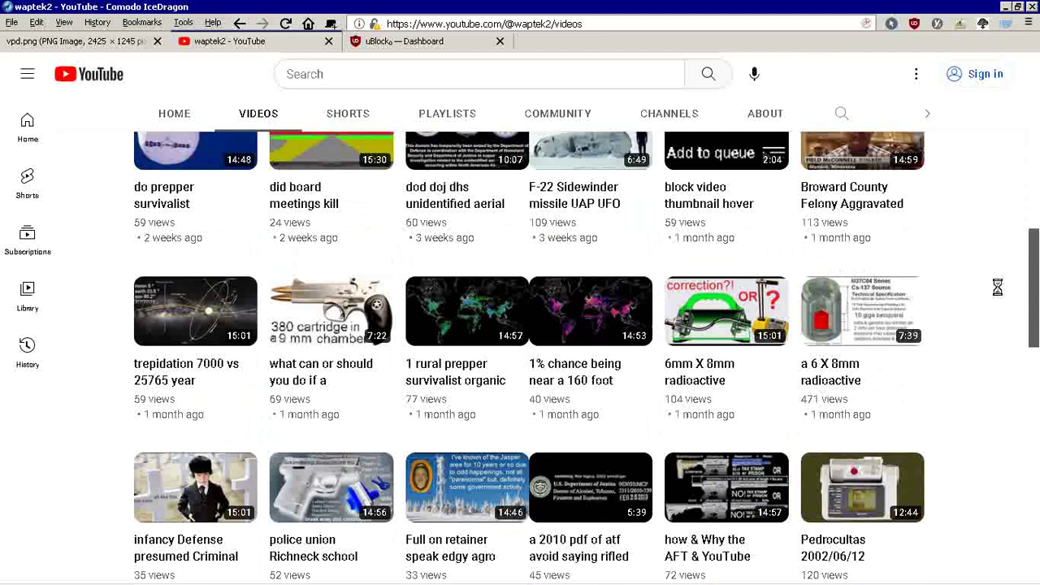
scroll(1025, 270, "down", 1)
scroll(1025, 271, "down", 3)
scroll(1025, 270, "up", 6)
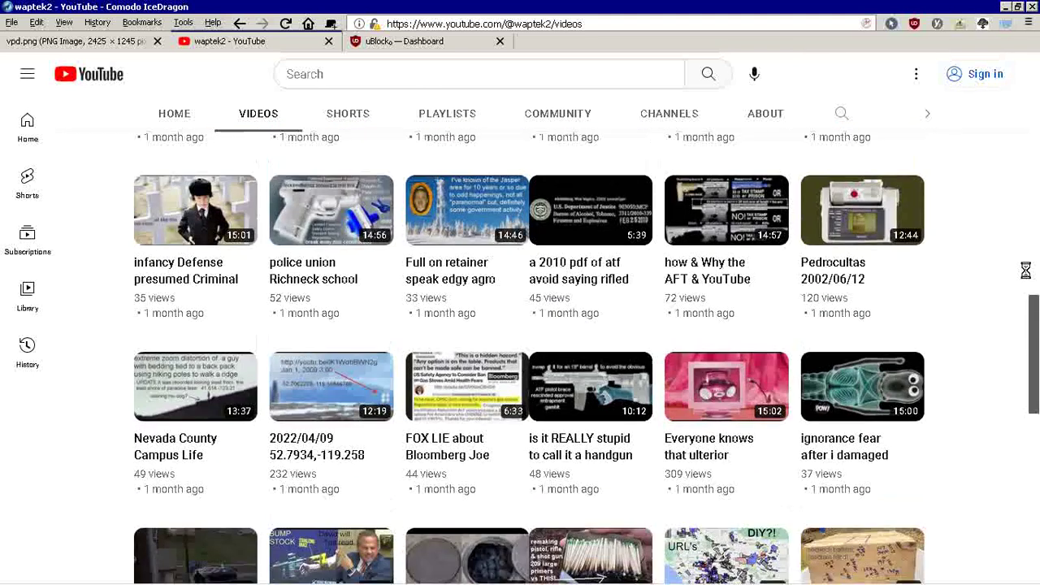
scroll(1025, 271, "up", 4)
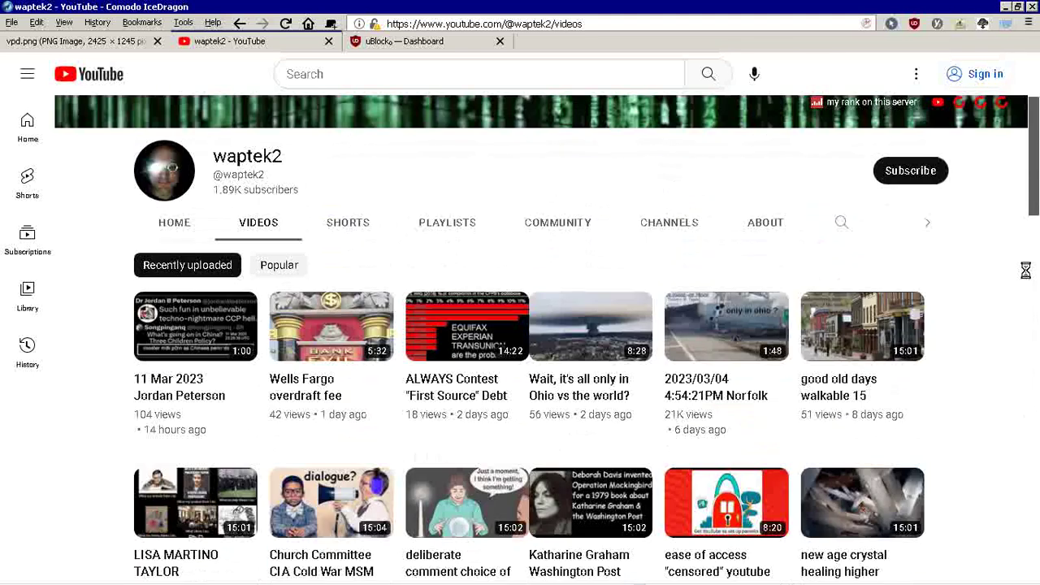
Step: Set the Row Fixer 'Videos on each row' slider to 5 for larger thumbnails
left_click(1005, 24)
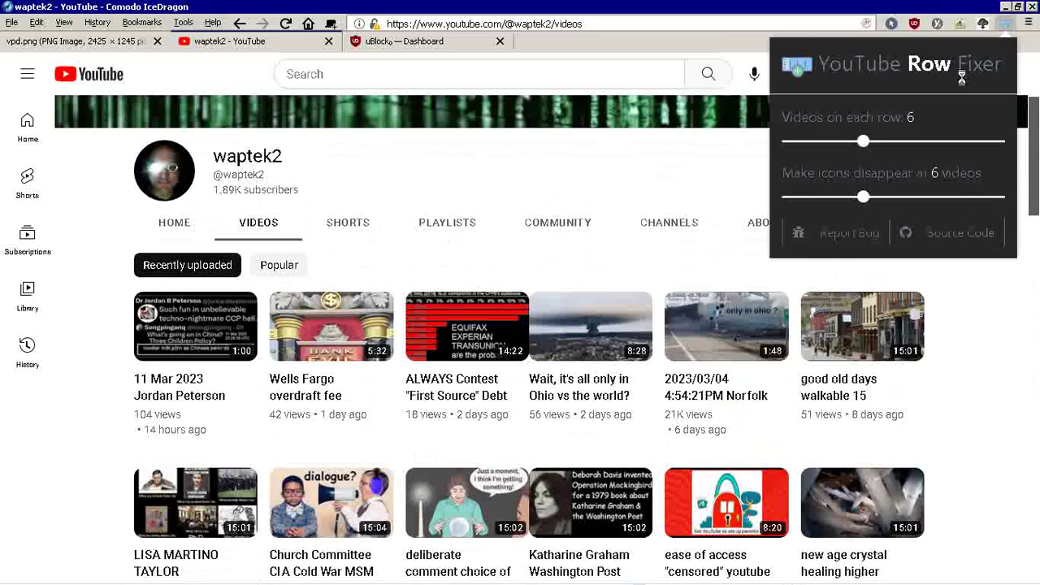
left_click(715, 169)
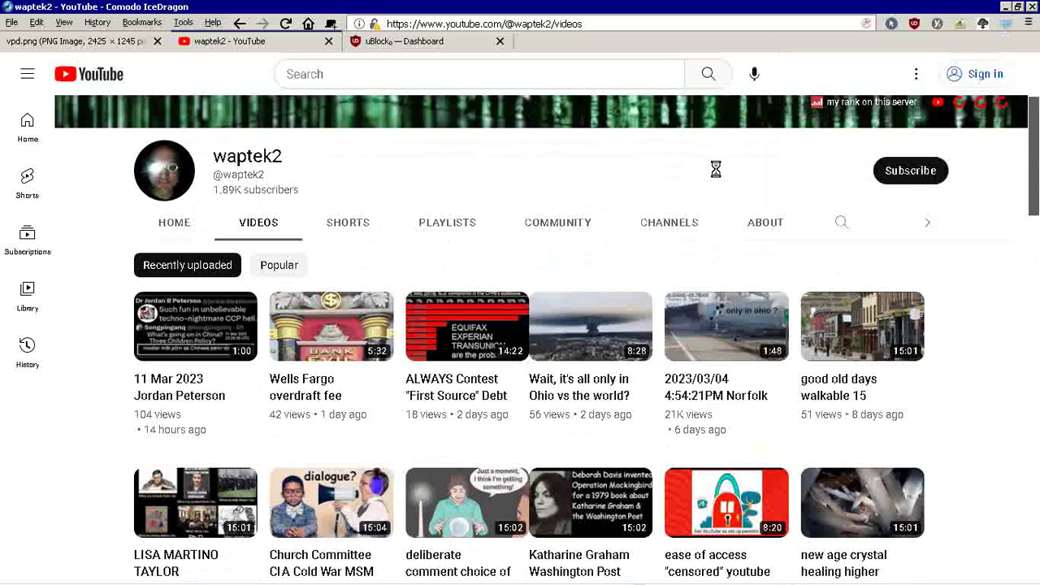
left_click(1006, 24)
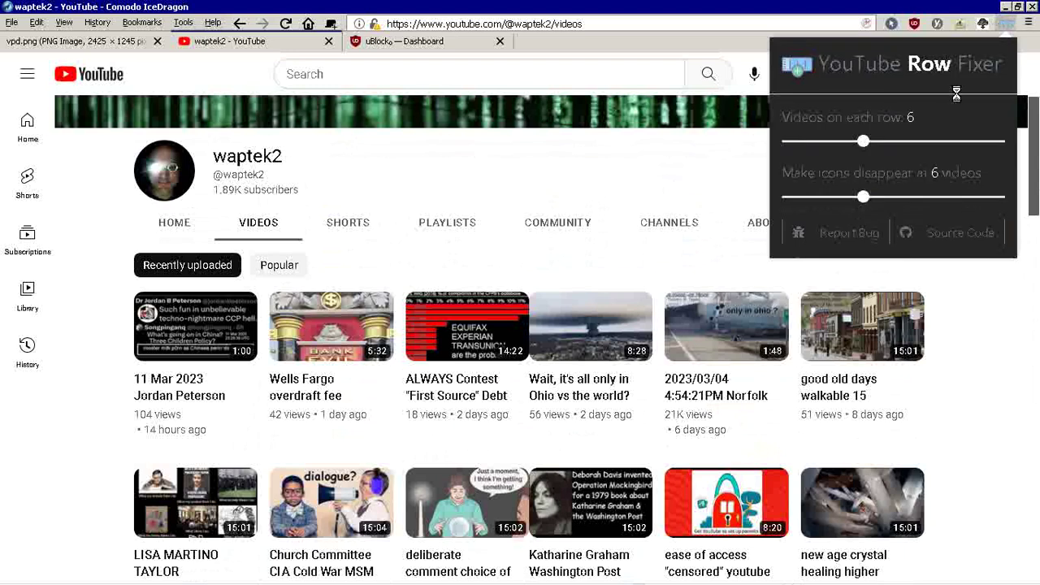
left_click_drag(862, 140, 847, 138)
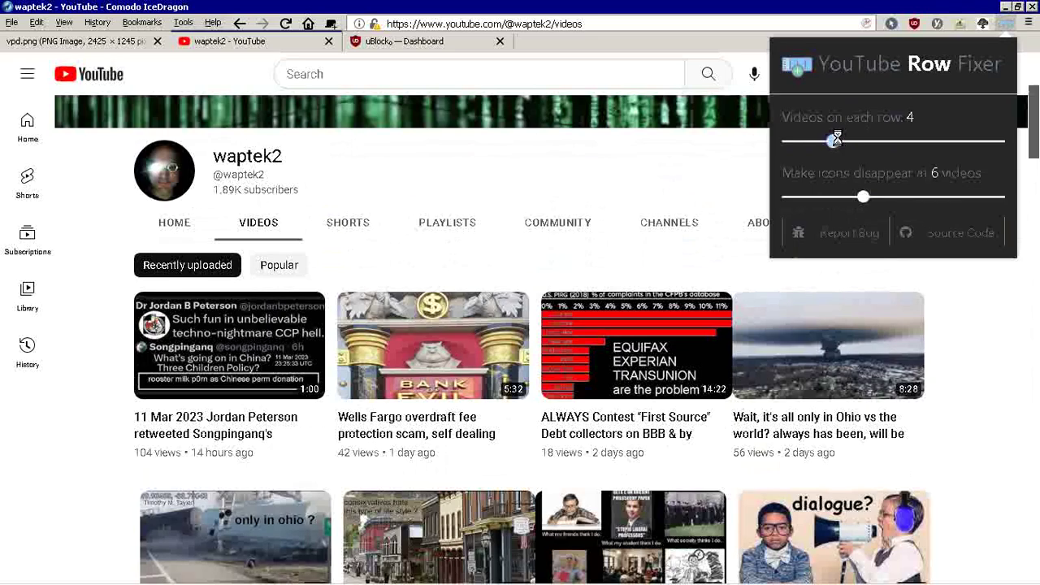
left_click_drag(836, 139, 854, 140)
left_click(686, 166)
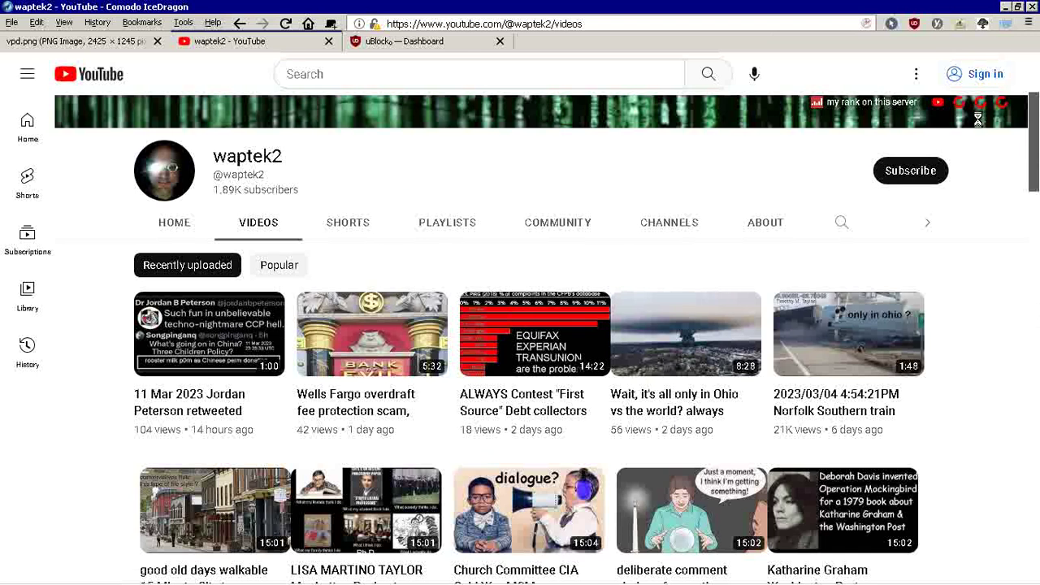
Step: Drag the Row Fixer videos-per-row slider back to 6 and recheck the setting
left_click(1005, 23)
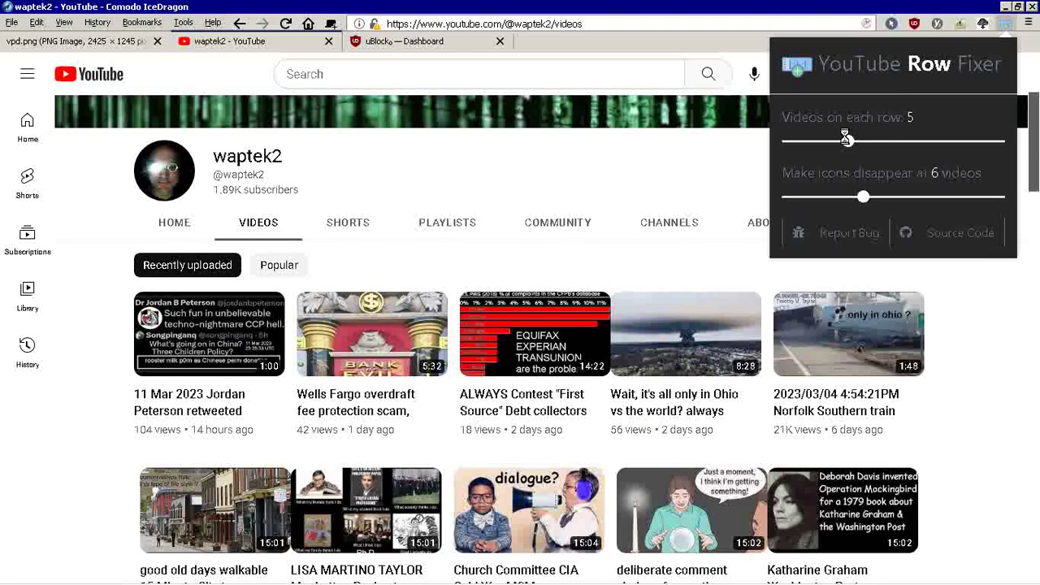
left_click_drag(845, 139, 862, 140)
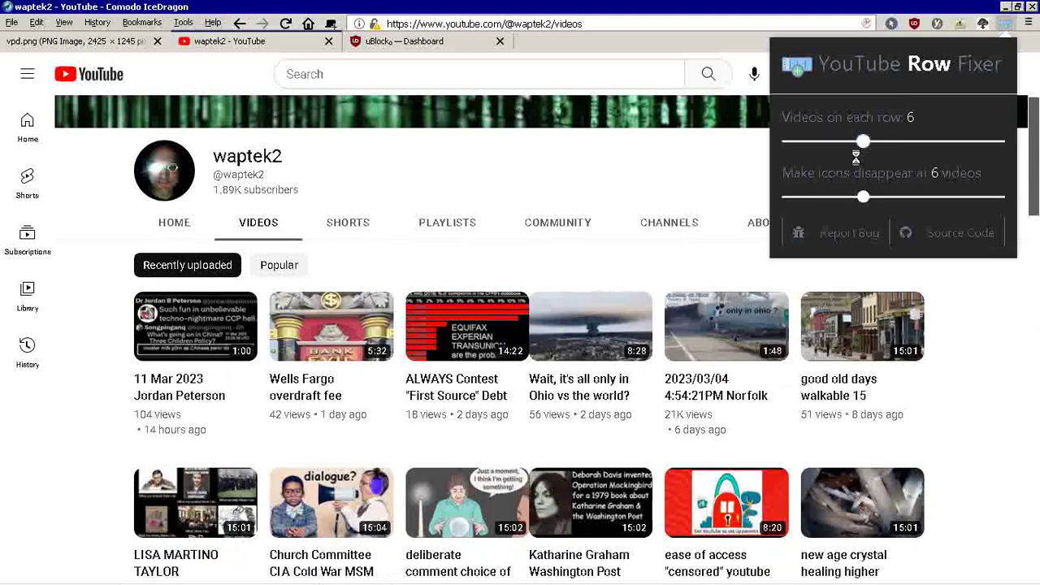
left_click(981, 363)
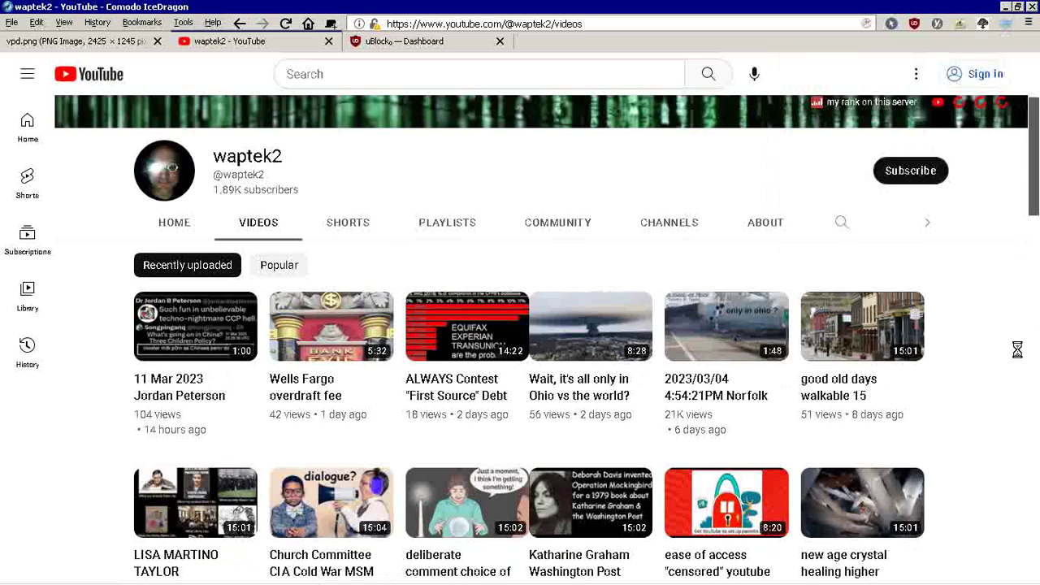
left_click(1006, 25)
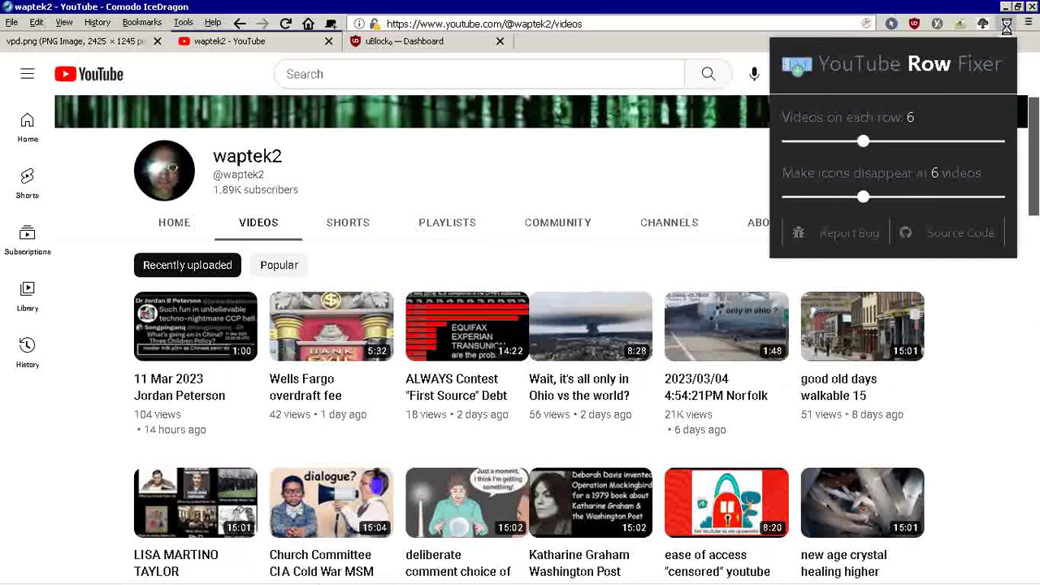
left_click(658, 171)
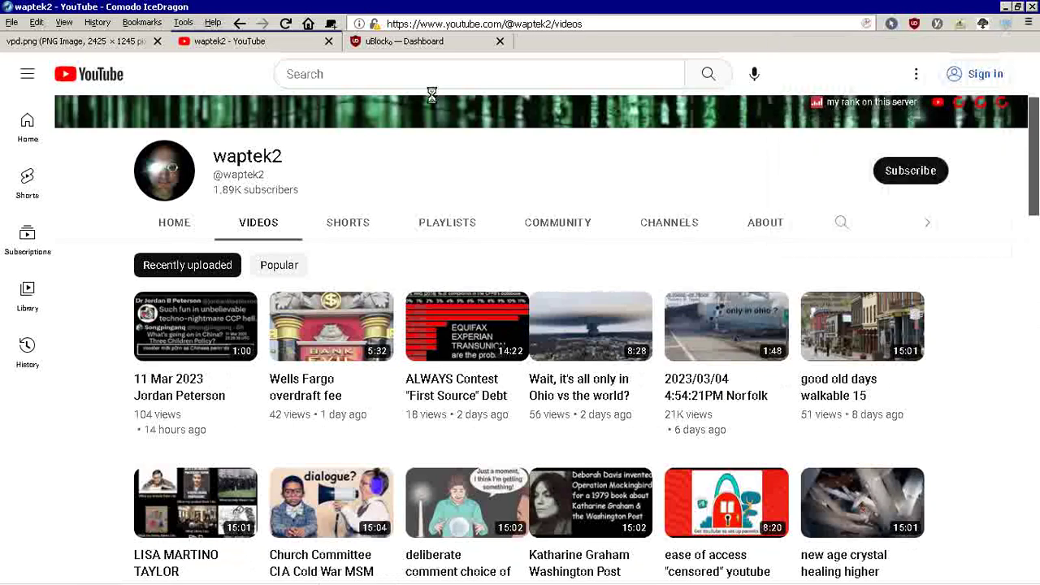
Step: Paste the 'YouTube 4 Videos Per Row Fix' rules at line 1 of uBlock's My filters and apply them
left_click(406, 38)
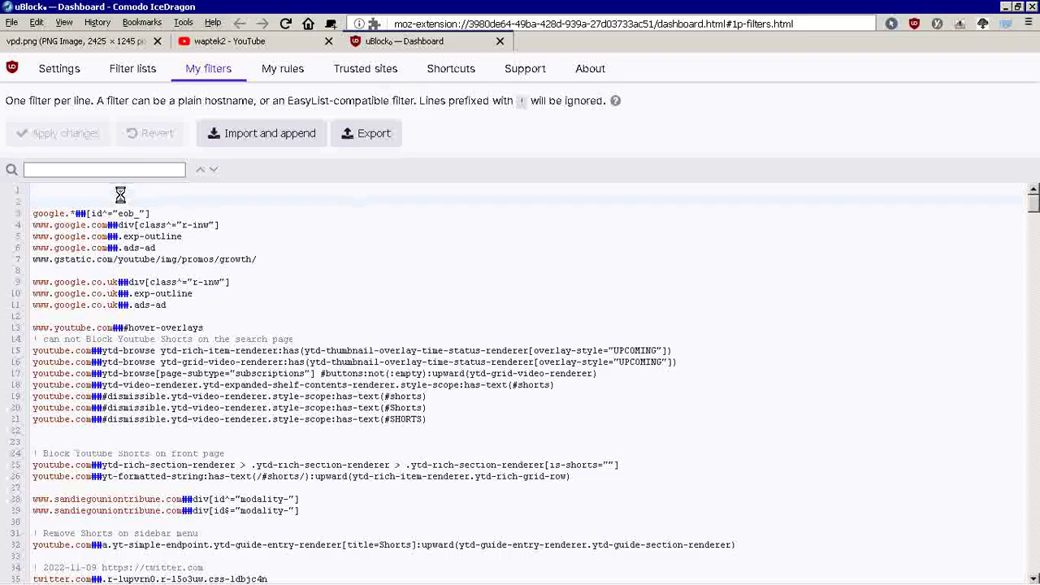
left_click(117, 193)
type("! YouTube 4 Videos Per Row Fix (Home and Channel Pages) youtube.com##ytd-rich-grid-row:style(display:contents !important;) youtube.com###contents.ytd-rich-grid-row:style(display:contents !important;) youtube.com##ytd-rich-grid-renderer:style(--ytd-rich-grid-items-per-row: 4 !important;) ! YouTube 4 Videos Per Row Fix (Channel Page margin fix) youtube.com##ytd-rich-item-renderer:style(margin-right: calc(var(--ytd-rich-grid-item-margin)/2) !important; margin-left: calc(var(--ytd-rich-grid-item-margin)/2) !important;) ! YouTube 4 Videos Per Row Fix (Font Size fix) youtube.com###video-title.ytd-rich-grid-media:style(font-size: 1.4rem !important; line-height: 2rem !important;) youtube.com###metadata-line.ytd-video-meta-block:style(font-size: 1.2rem !important; line-height: 1.8rem !important;) youtube.com###video-title.ytd-rich-grid-slim-media:style(font-size: 1.4rem !important; line-height: 2rem !important;)")
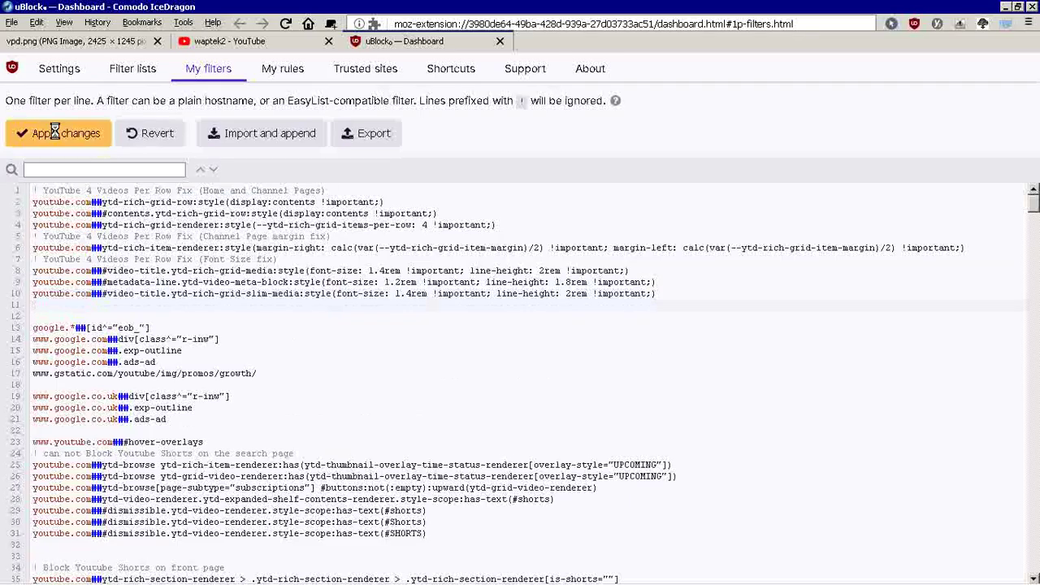
left_click(55, 133)
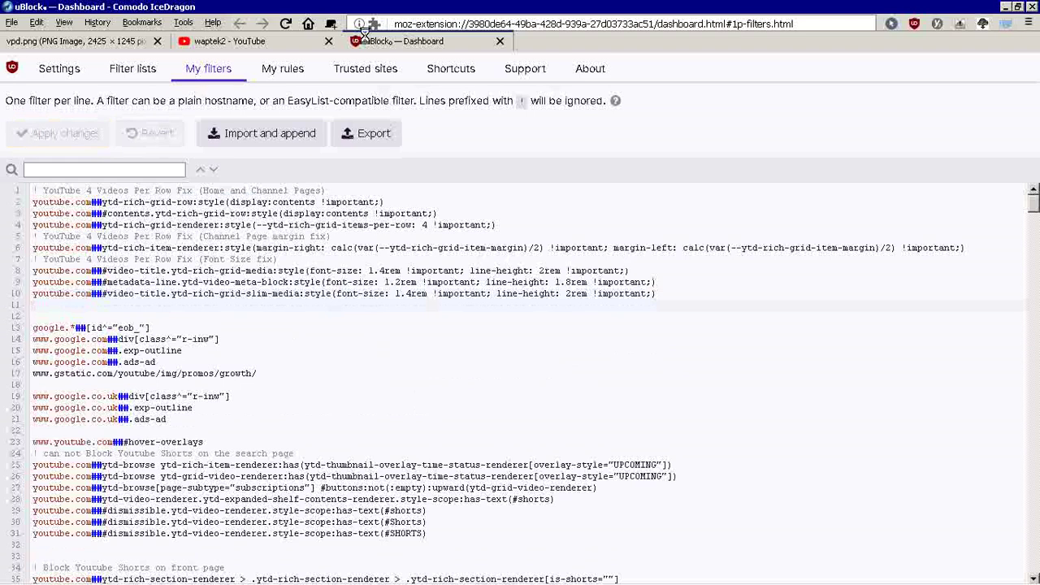
Step: Reload the waptek2 Videos page to show four per row, collapse the sidebar, and return to uBlock
left_click(282, 37)
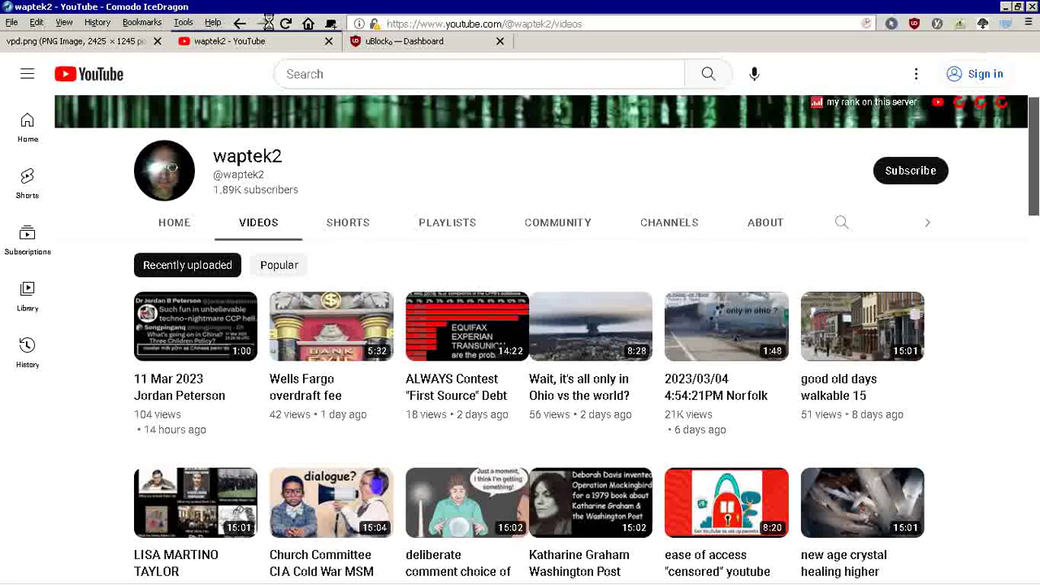
key("F5")
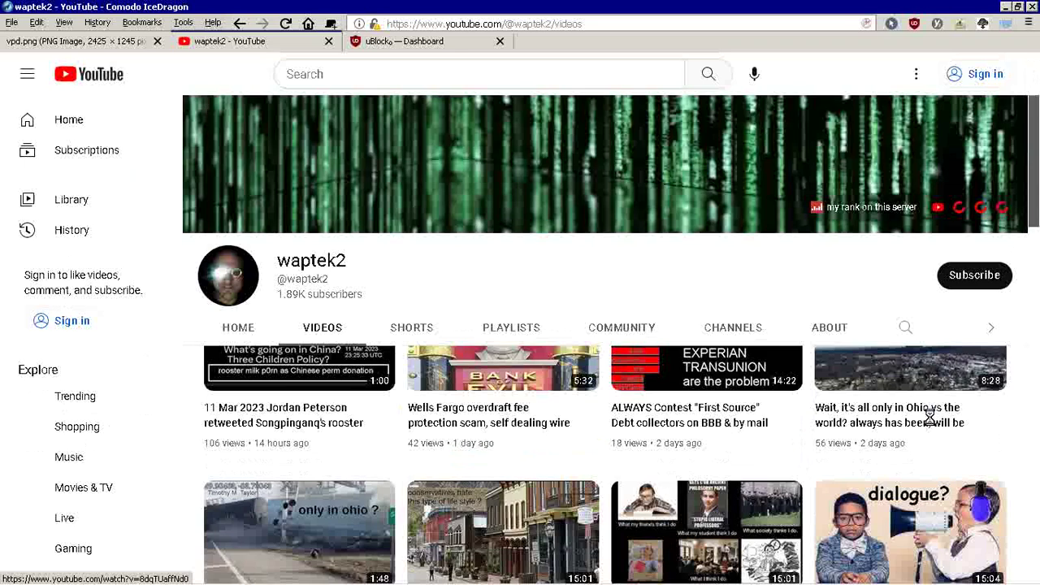
scroll(930, 414, "down", 4)
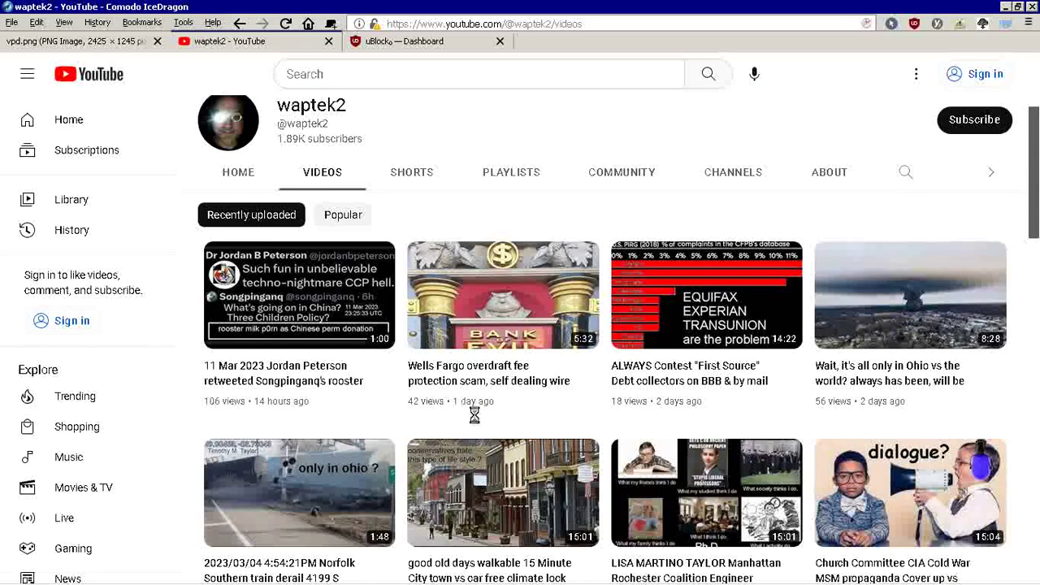
left_click(26, 74)
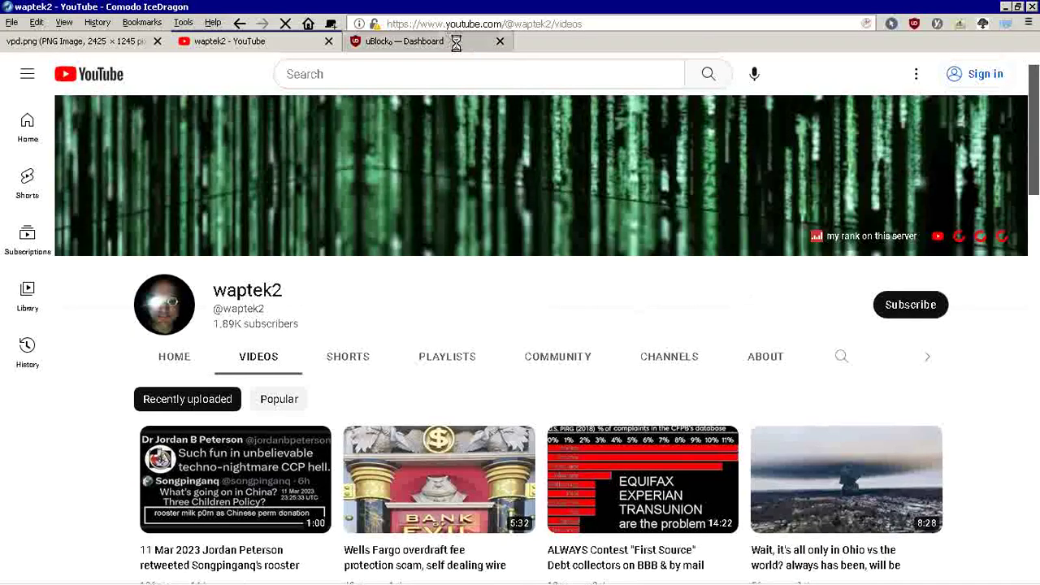
left_click(448, 40)
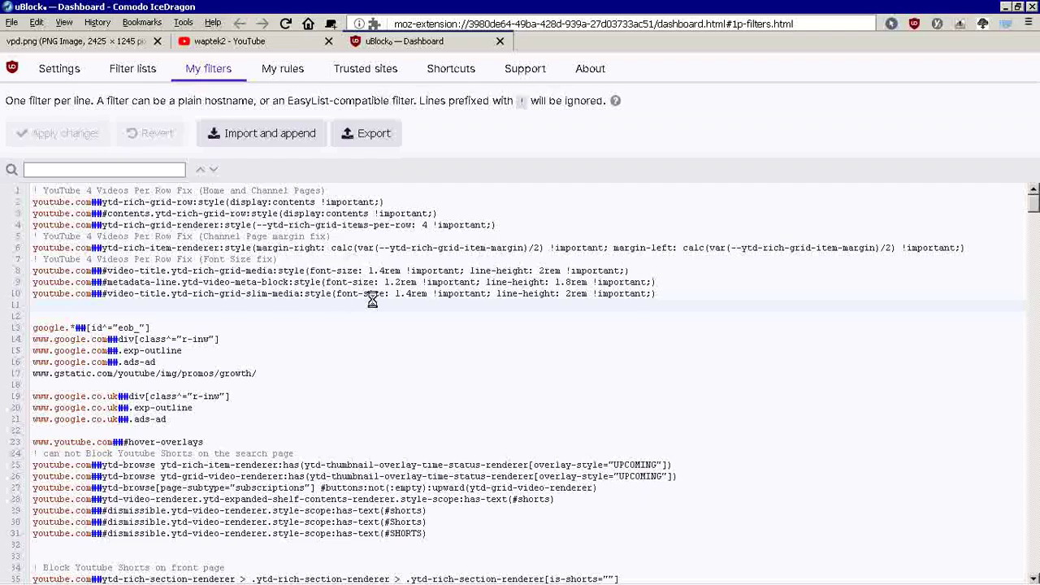
Step: Change items-per-row on filter line 4 from 4 to 5, apply, and reload the YouTube channel page
left_click(422, 227)
key("Delete")
type("5")
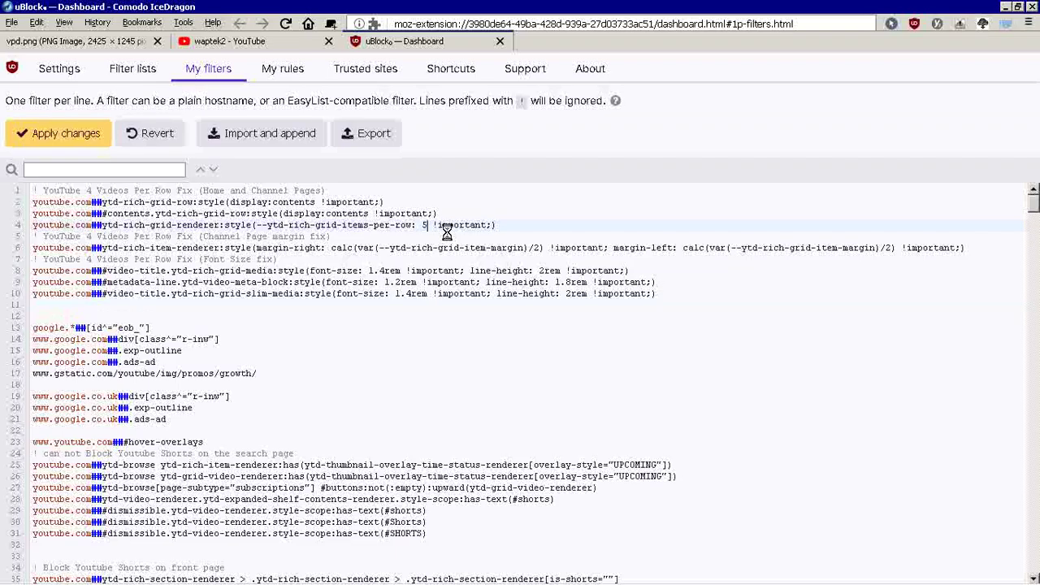
left_click(65, 134)
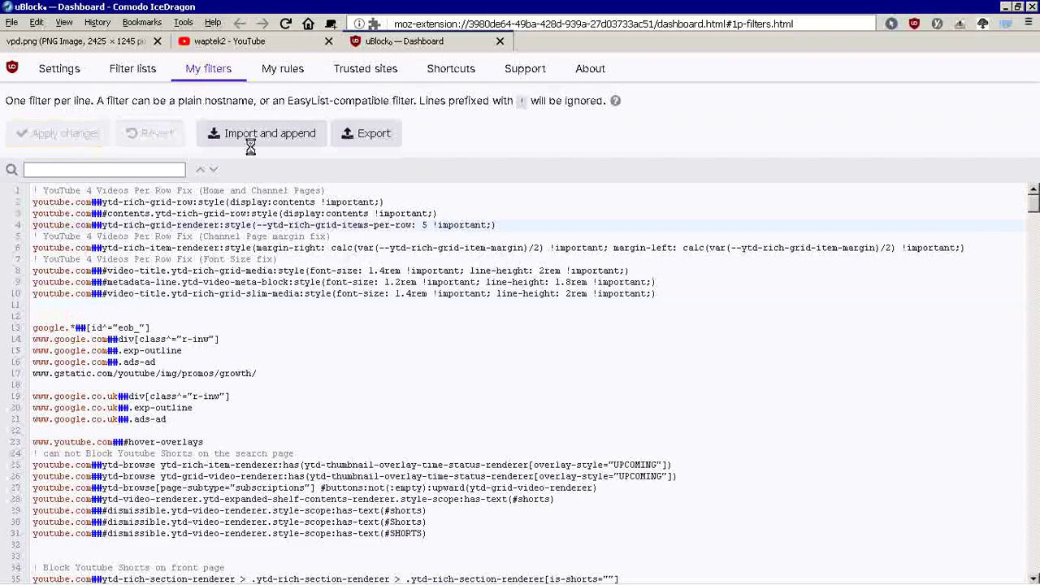
left_click(277, 41)
left_click(286, 26)
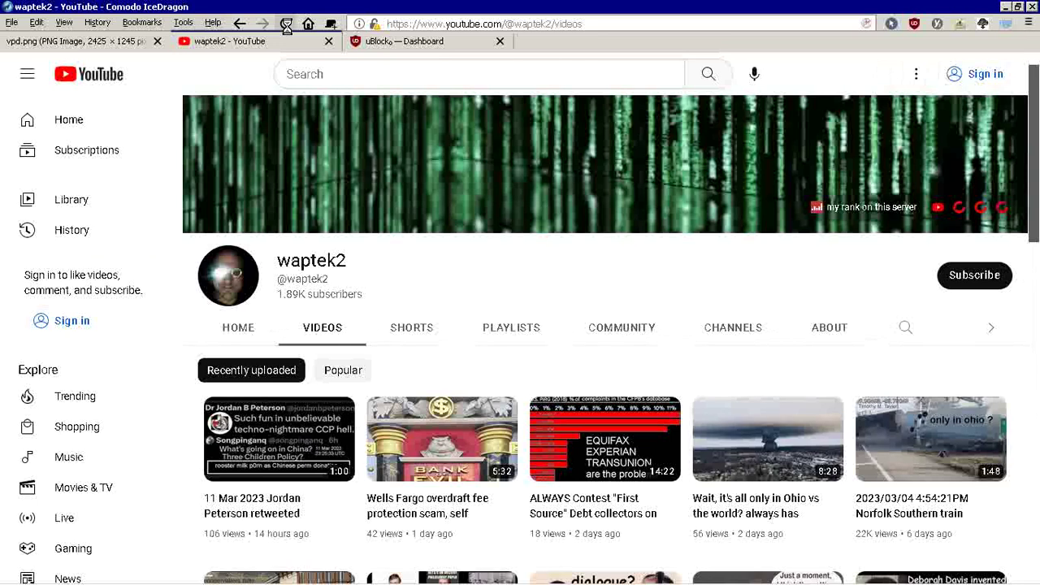
Step: Recheck the uBlock filters, then collapse the YouTube sidebar to its slim icon strip
left_click(431, 40)
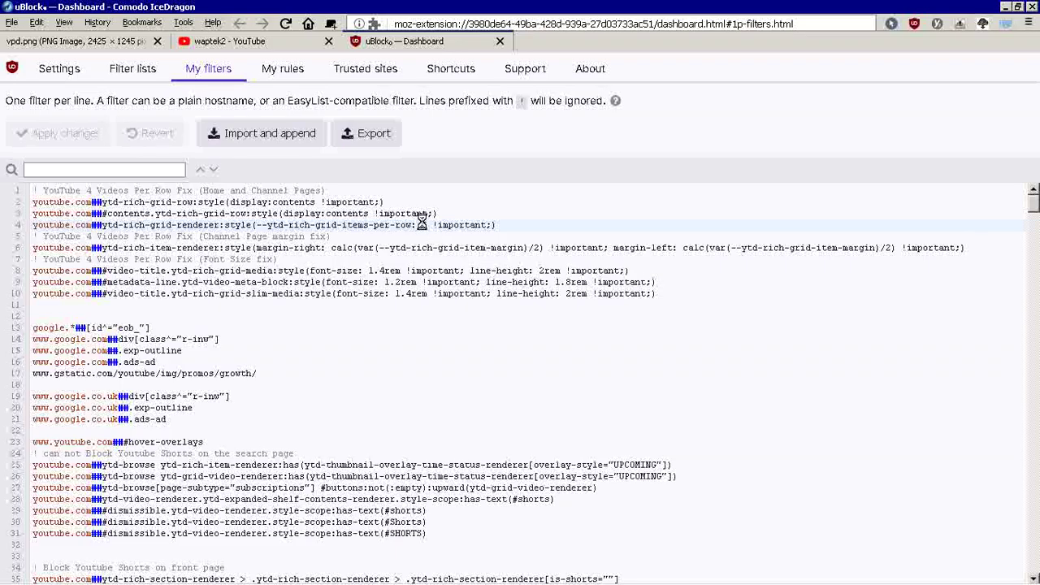
left_click(243, 41)
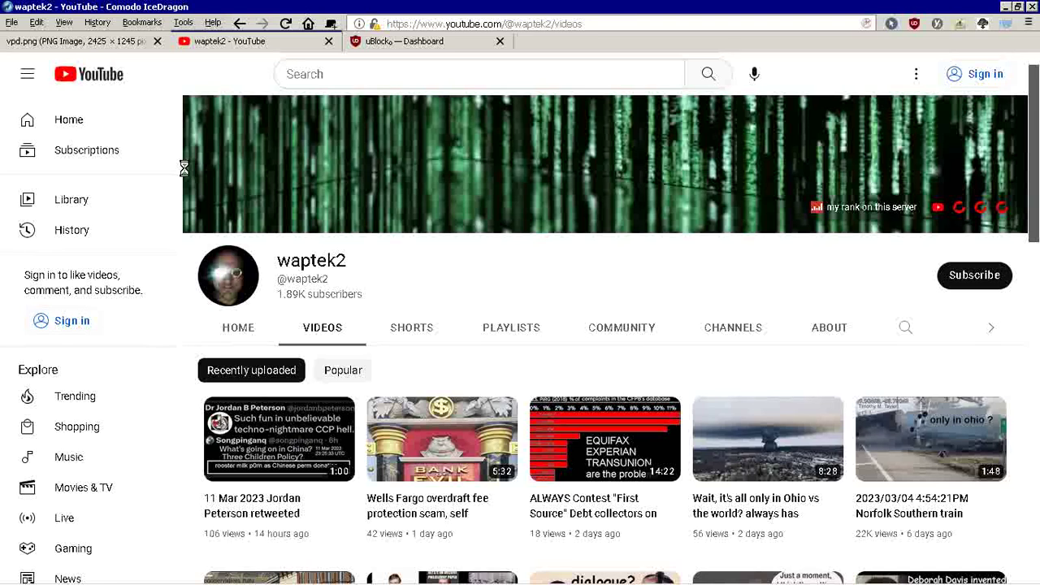
left_click(22, 73)
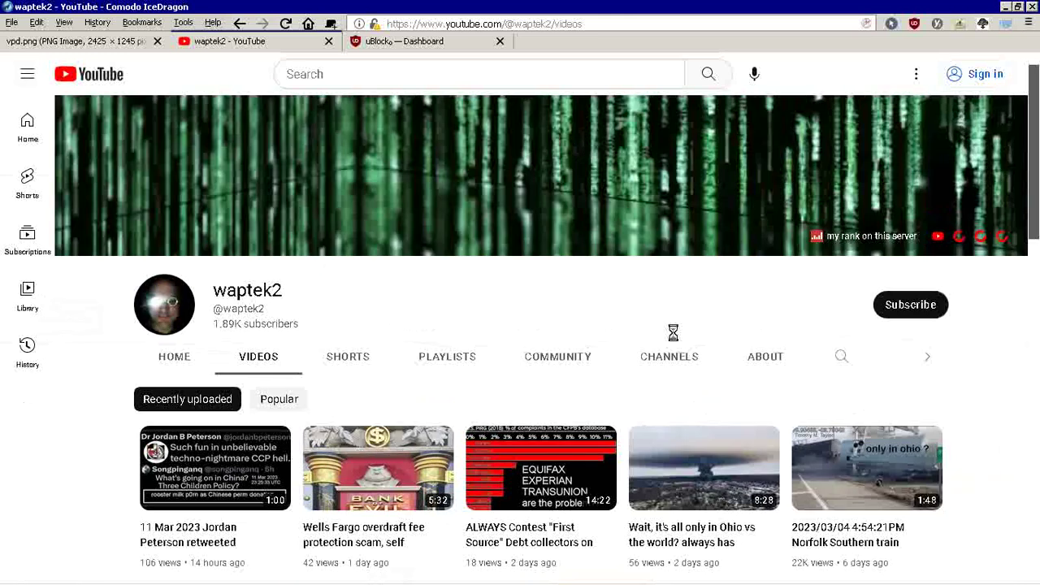
left_click(1002, 23)
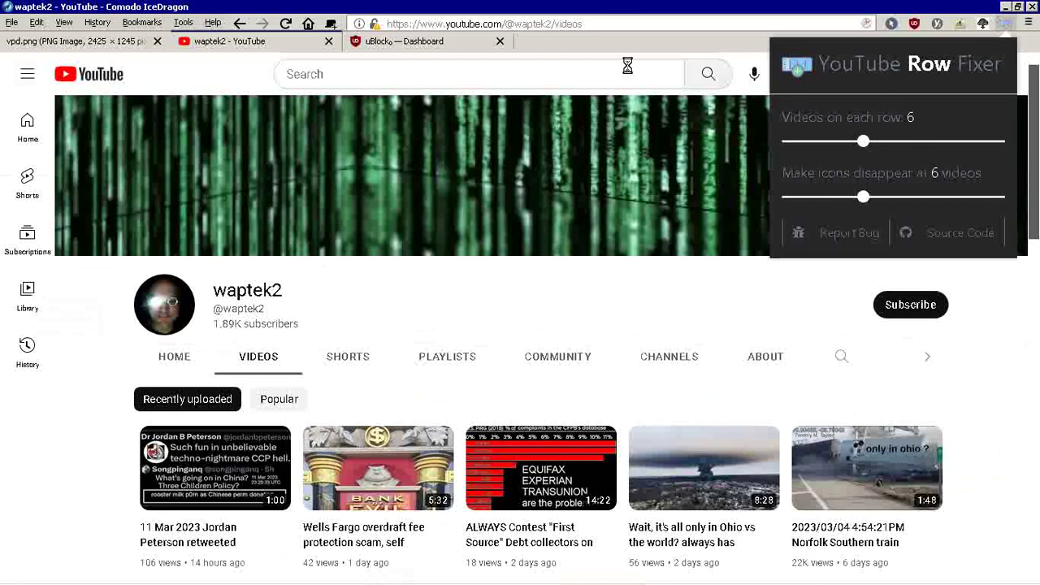
left_click(81, 329)
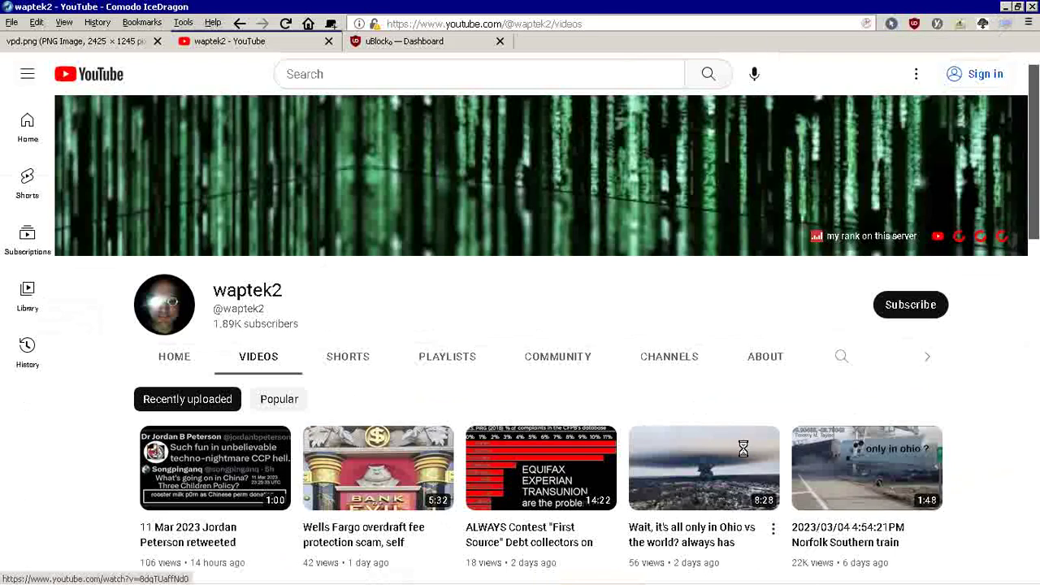
left_click(455, 40)
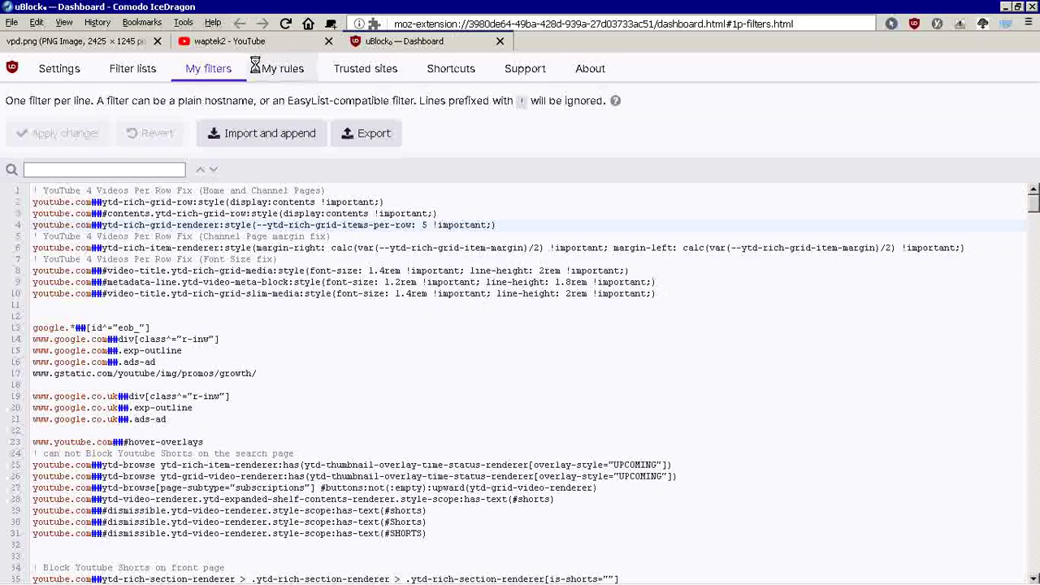
left_click(244, 40)
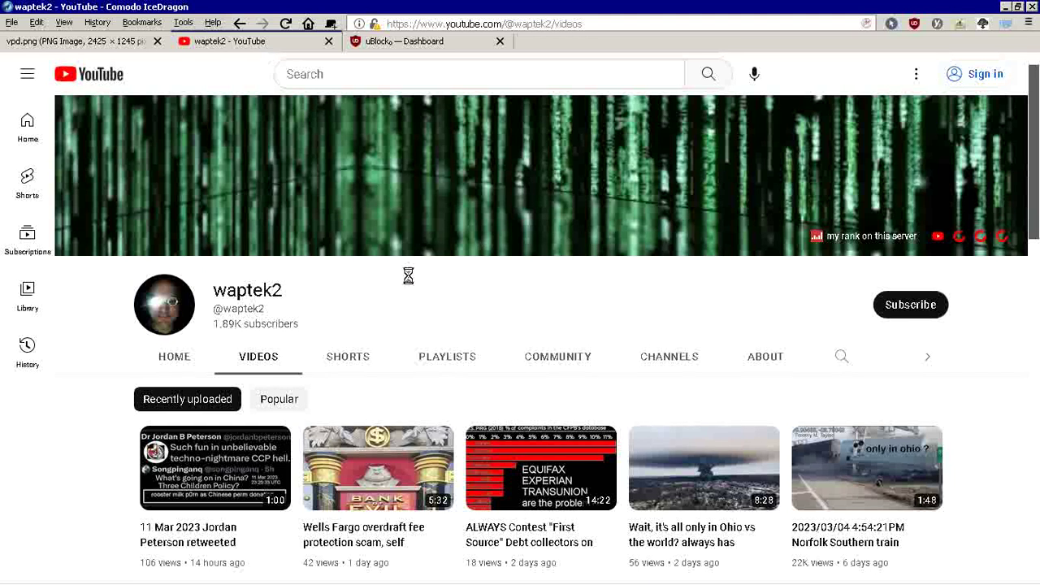
Step: Browse the channel's Home, Shorts and Videos sections, then scroll the five-per-row Videos grid
left_click(148, 353)
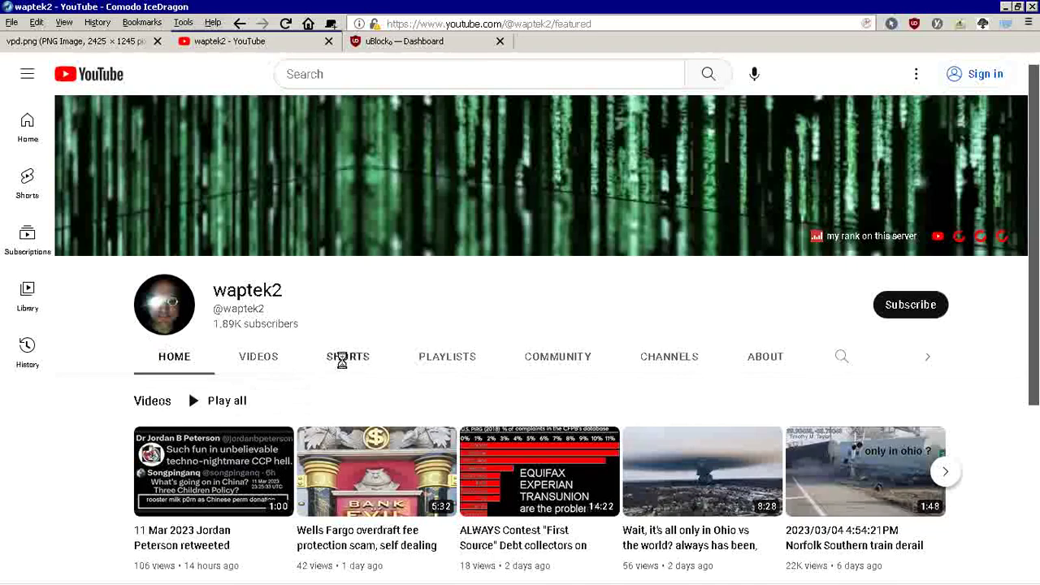
left_click(263, 358)
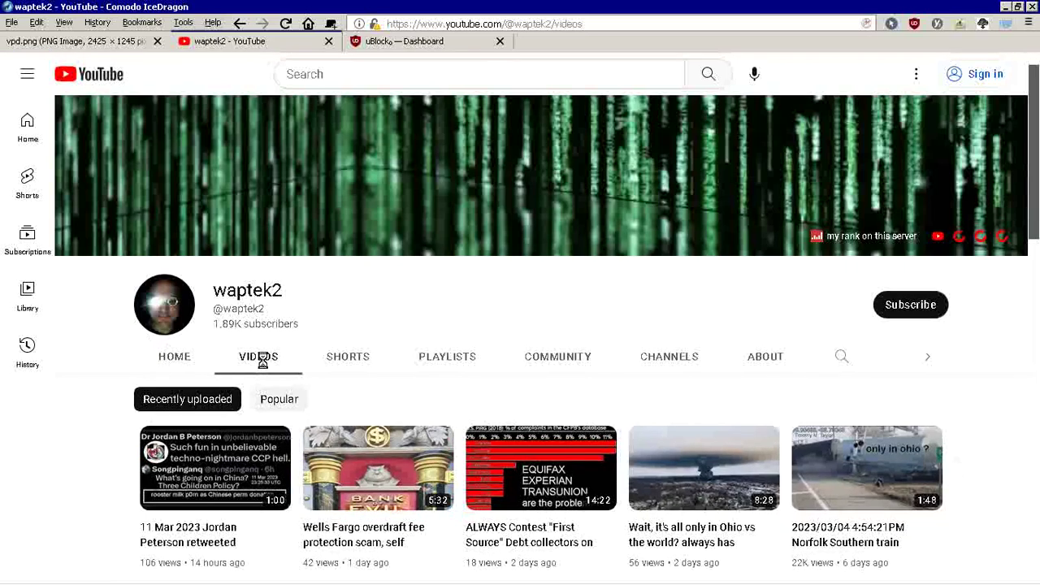
left_click(348, 357)
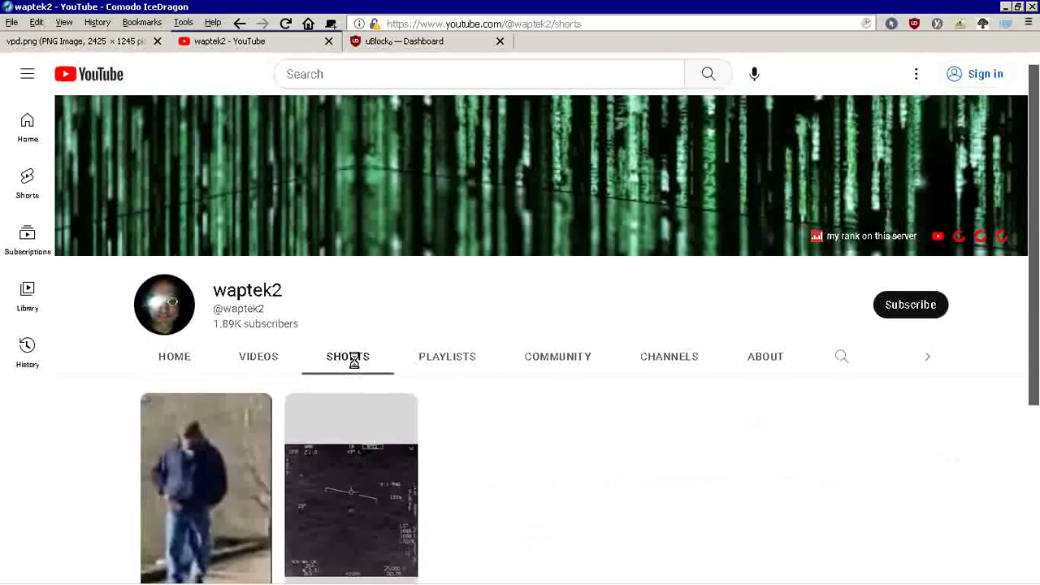
left_click(256, 358)
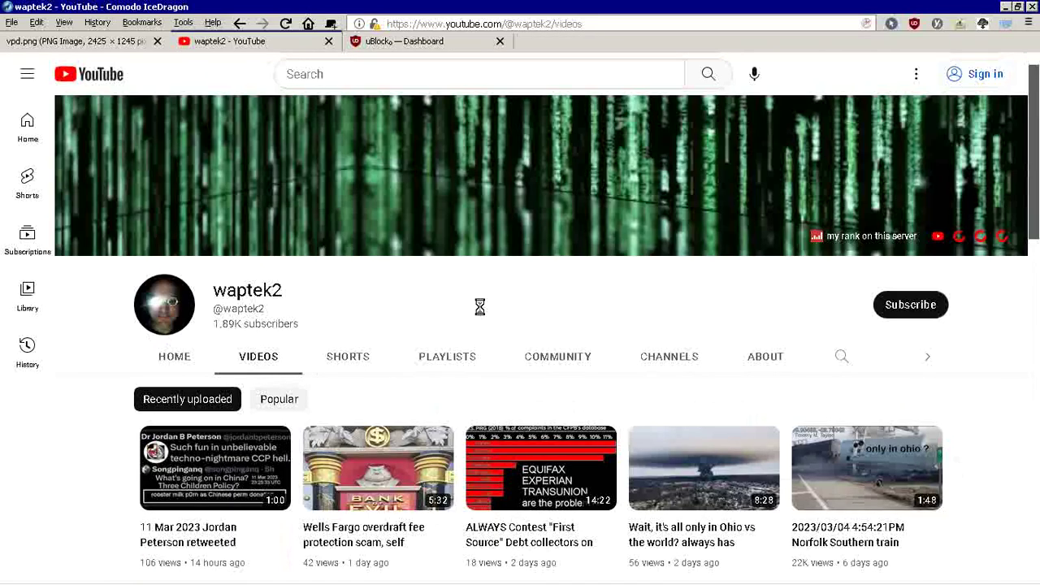
scroll(999, 298, "down", 2)
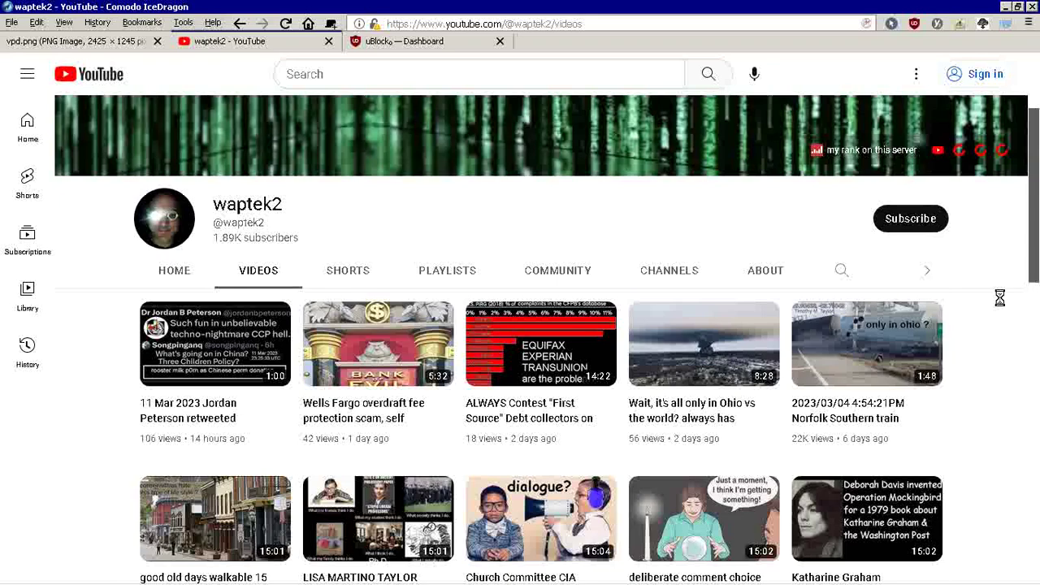
scroll(999, 298, "down", 2)
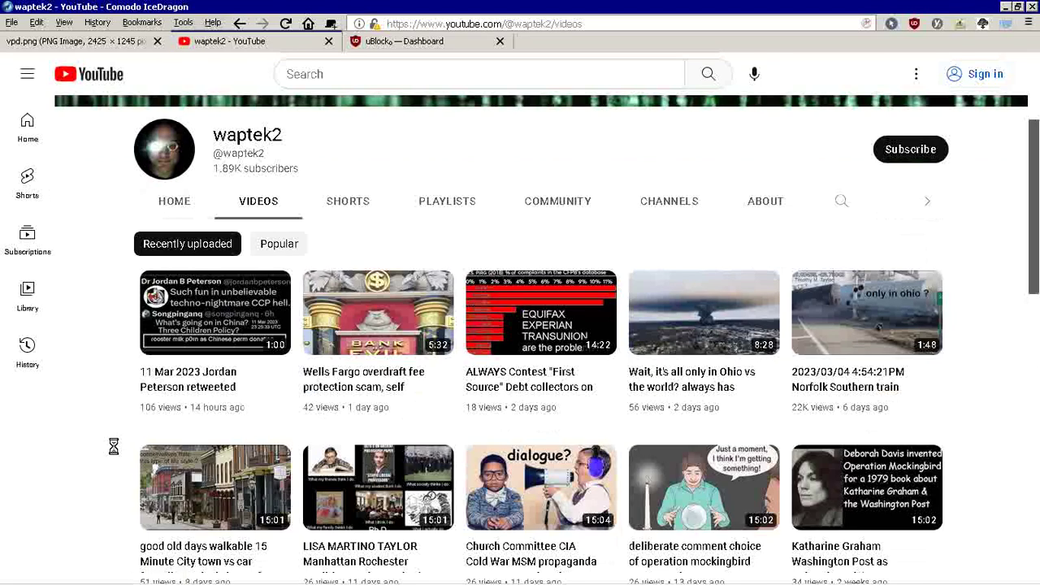
scroll(113, 446, "up", 2)
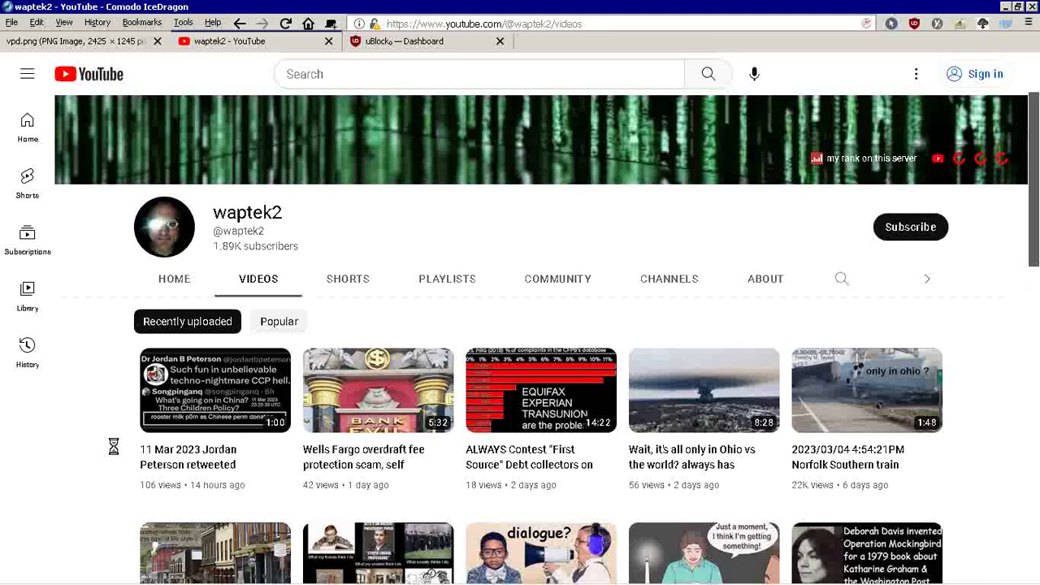
Step: Return to the waptek2 tab and confirm Row Fixer still reads 6 while five videos show per row
left_click(447, 41)
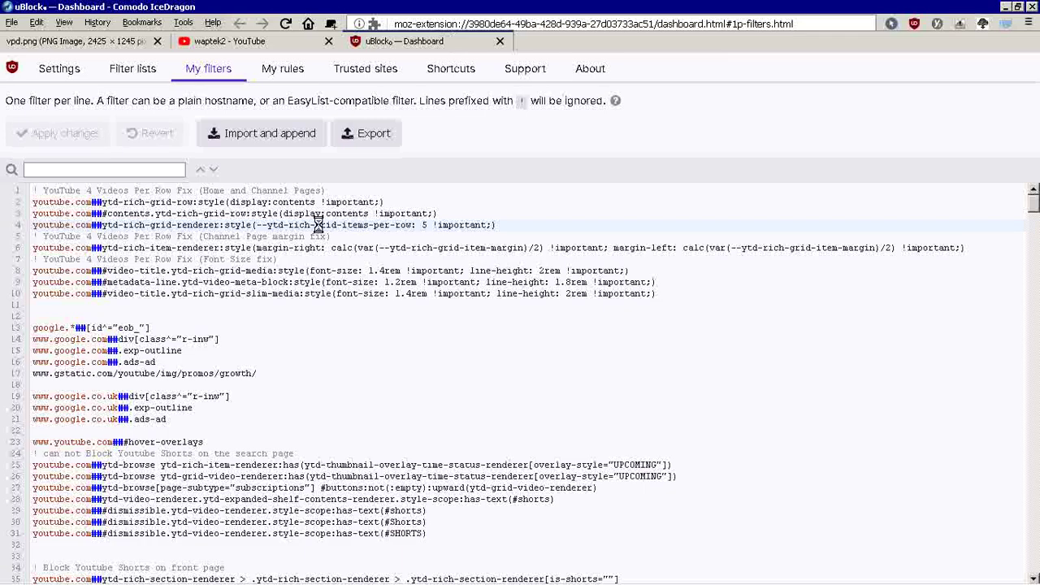
left_click(208, 41)
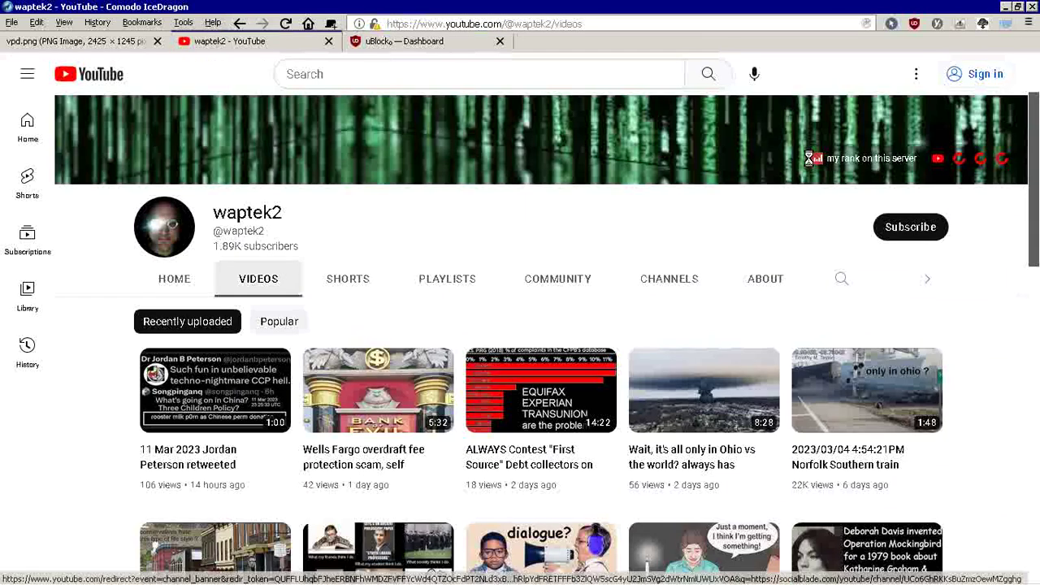
left_click(1004, 26)
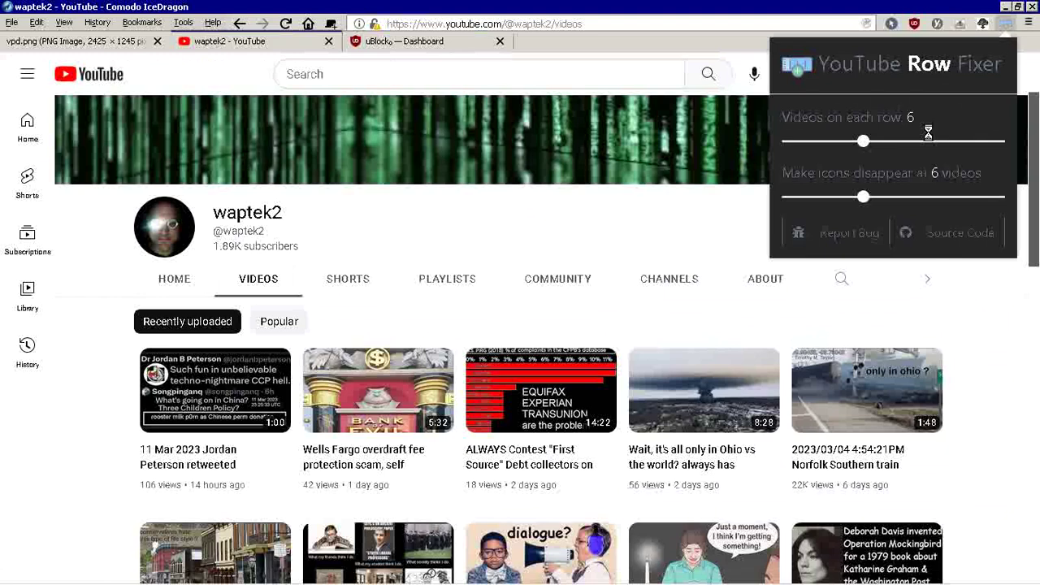
left_click(654, 229)
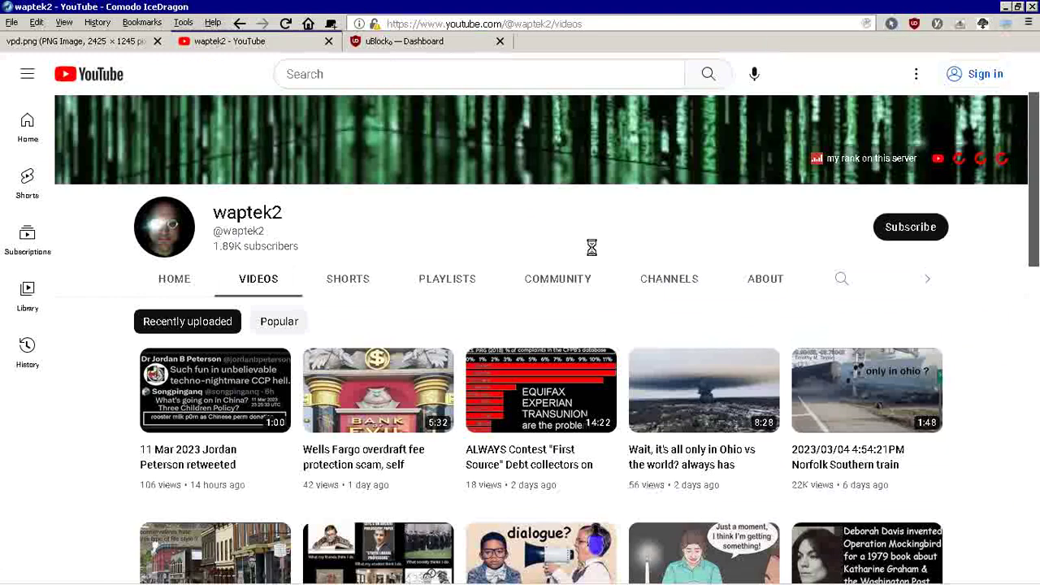